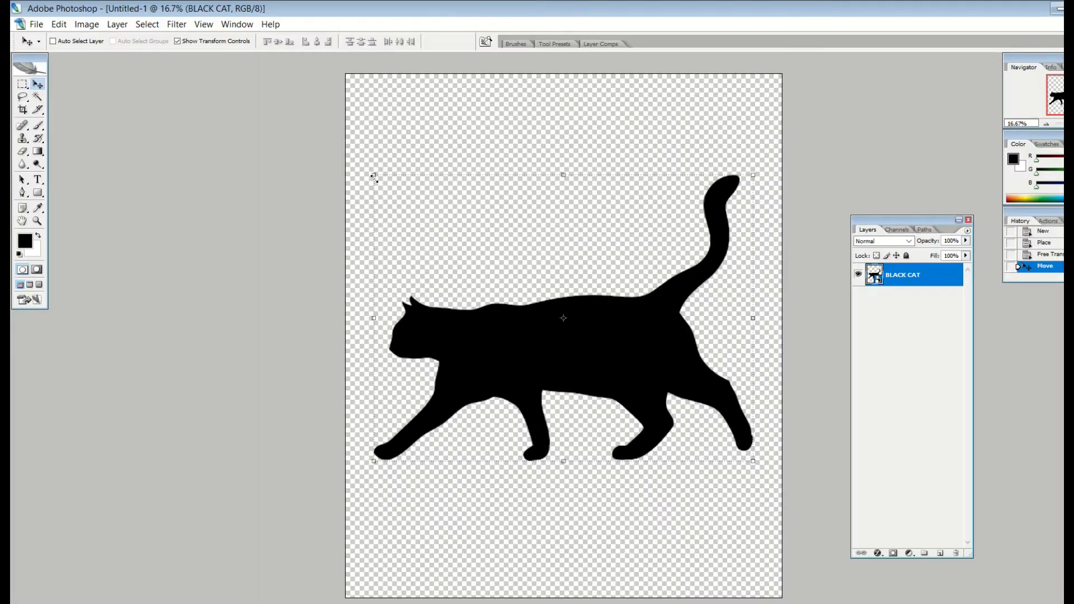
Scale down the black cat, reposition it near the middle of the canvas and commit the transformation.
left_click_drag(373, 178, 451, 233)
left_click_drag(545, 361, 508, 347)
left_click(37, 83)
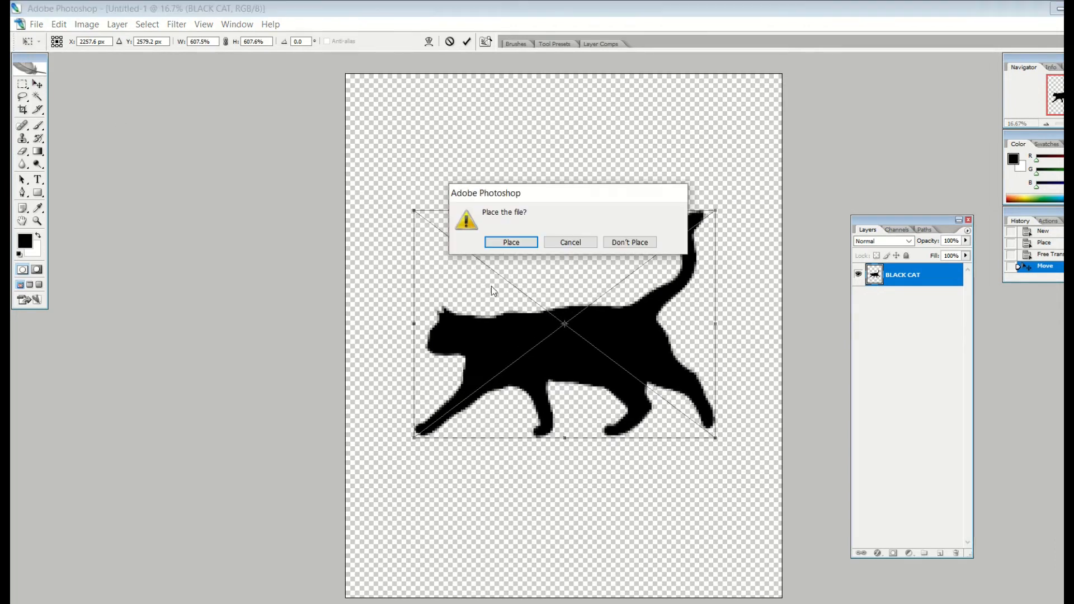
key("Return")
Add a new layer above the cat and set the foreground colour to bright yellow-green.
left_click(939, 553)
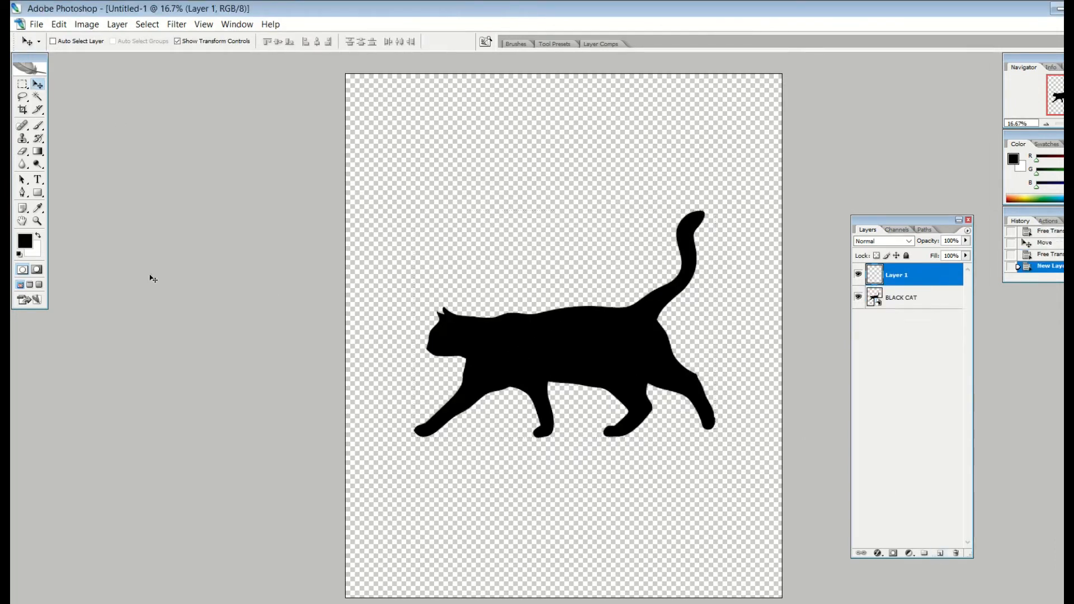
key("x")
left_click(31, 245)
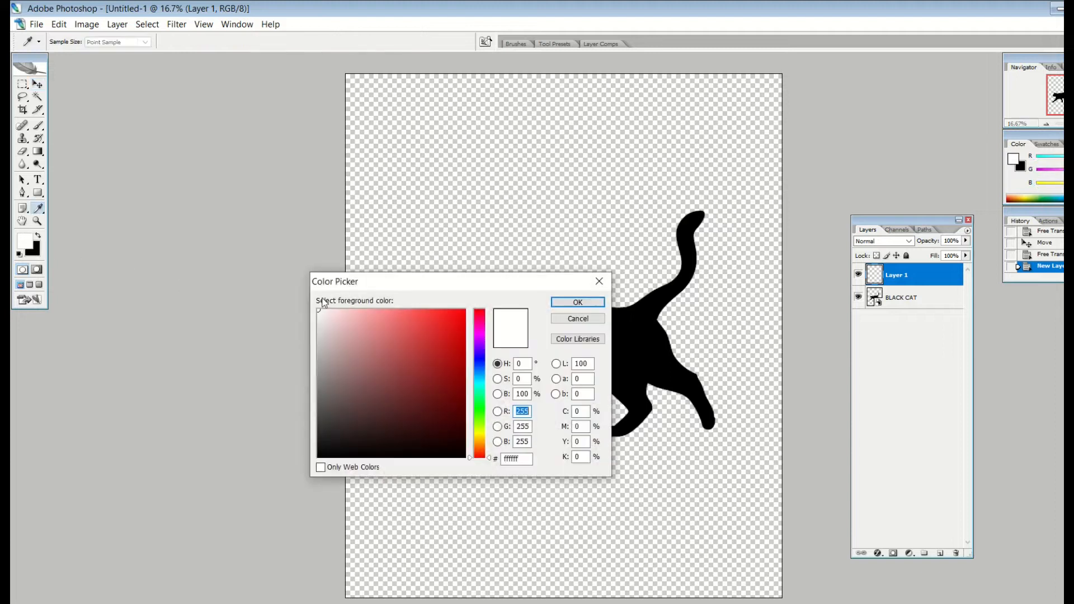
left_click(480, 429)
left_click(408, 369)
left_click(577, 302)
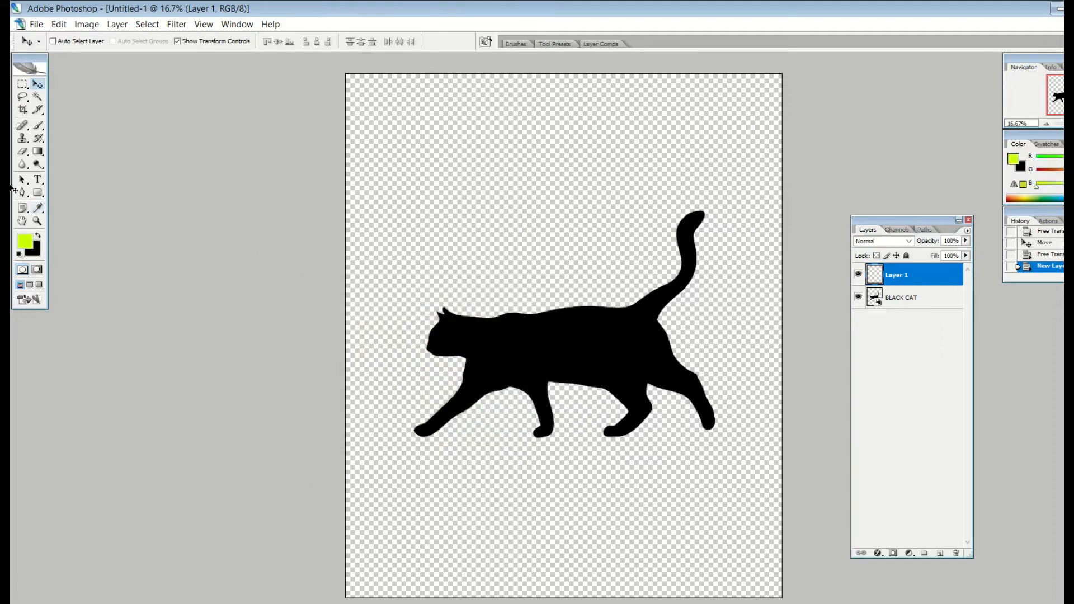
Draw a large yellow-green circle with the Ellipse tool, covering the cat and spanning most of the canvas width.
left_click(37, 194)
left_click(82, 217)
left_click_drag(371, 132, 774, 535)
Bring the BLACK CAT layer above the circle and nudge the cat into place within it.
key("v")
left_click_drag(895, 298, 932, 277)
left_click_drag(589, 354, 586, 354)
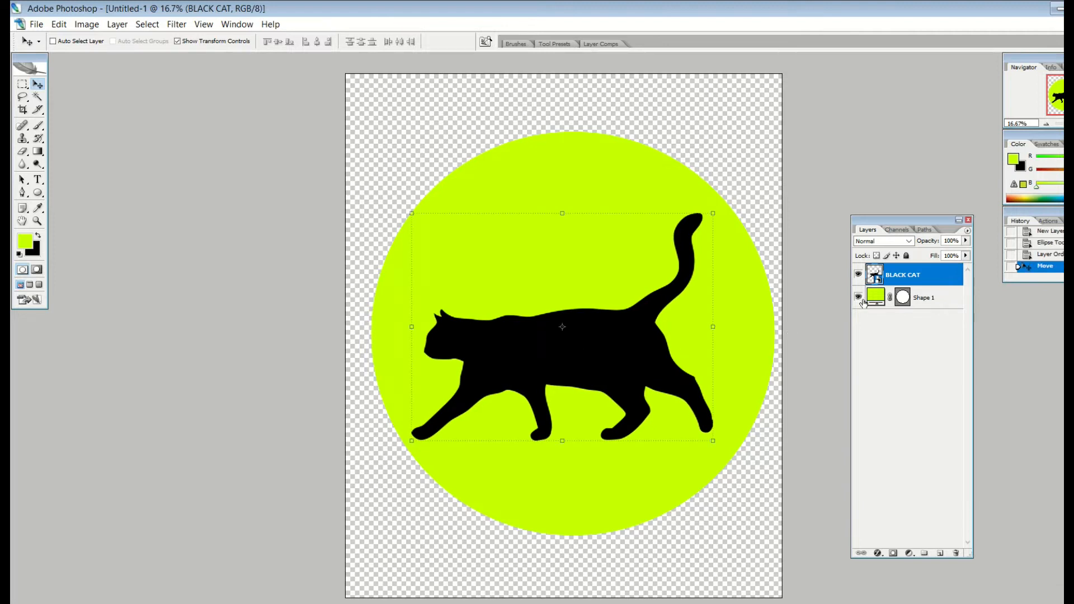
Merge the cat and circle layers and erase the black cat shape with the Magic Eraser.
left_click(924, 302, "shift")
right_click(924, 302)
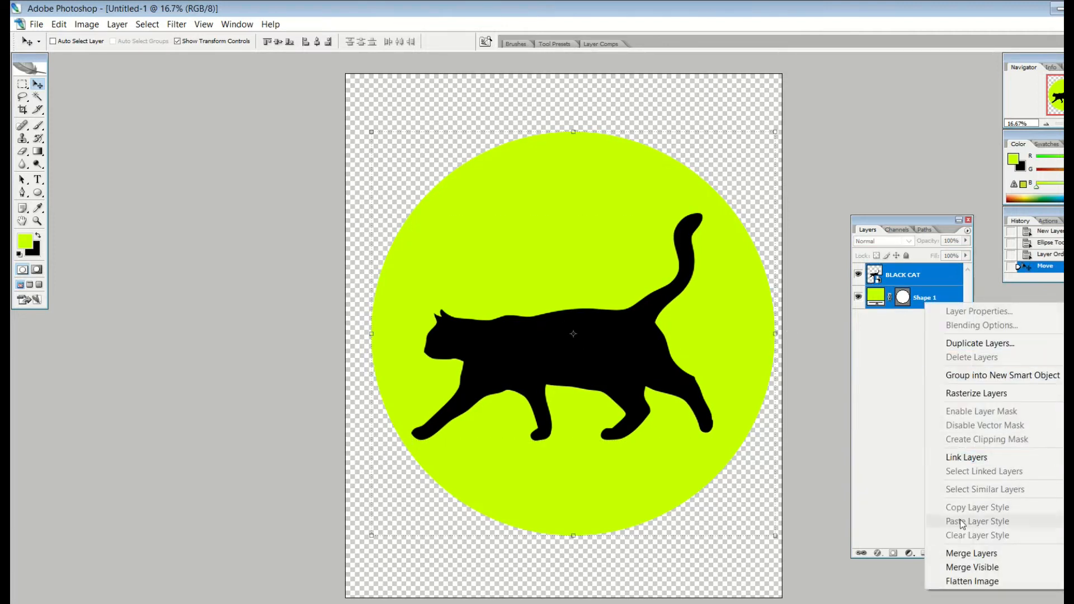
left_click(971, 554)
mouse_move(26, 158)
left_mouse_down()
mouse_move(112, 163)
mouse_move(117, 174)
left_mouse_up()
left_click(483, 348)
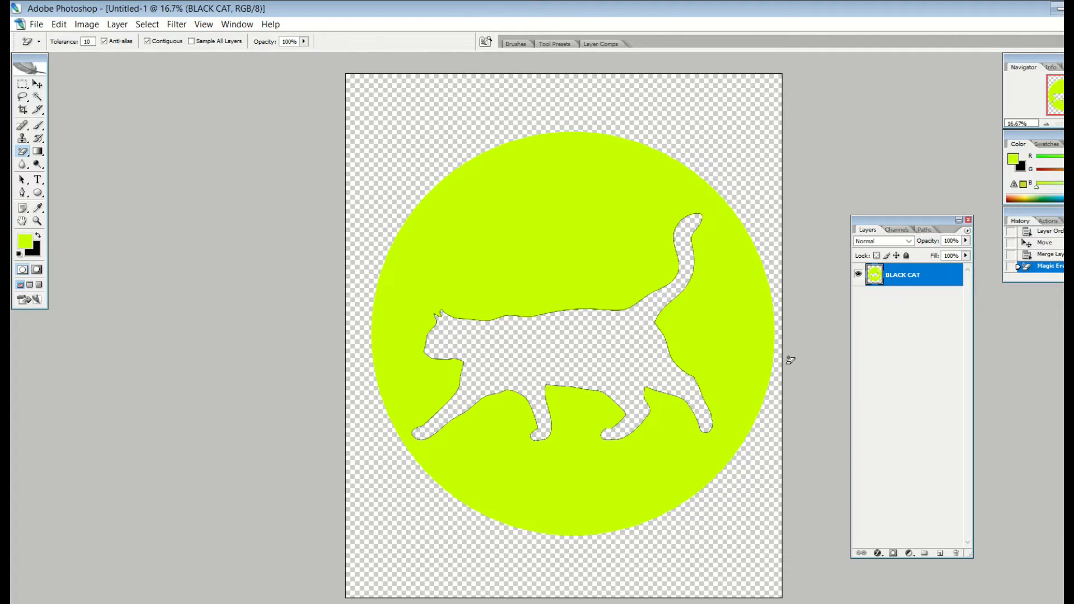
Add a new layer beneath the cat cutout and fill it with black using the Paint Bucket.
left_click(940, 553)
left_click_drag(903, 285, 902, 309)
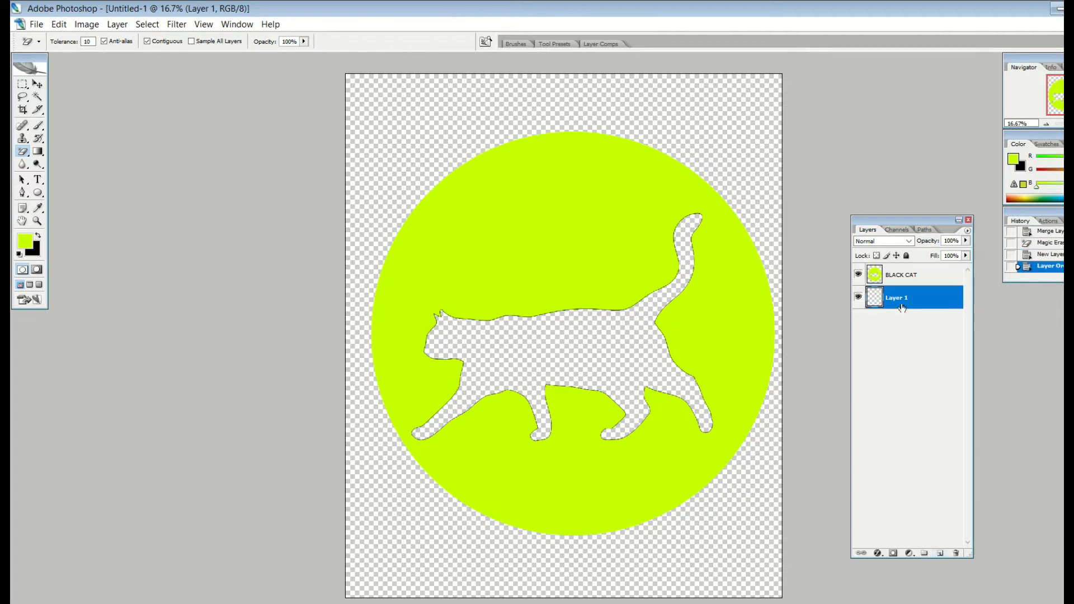
key("x")
left_click_drag(37, 151, 80, 164)
left_click(392, 302)
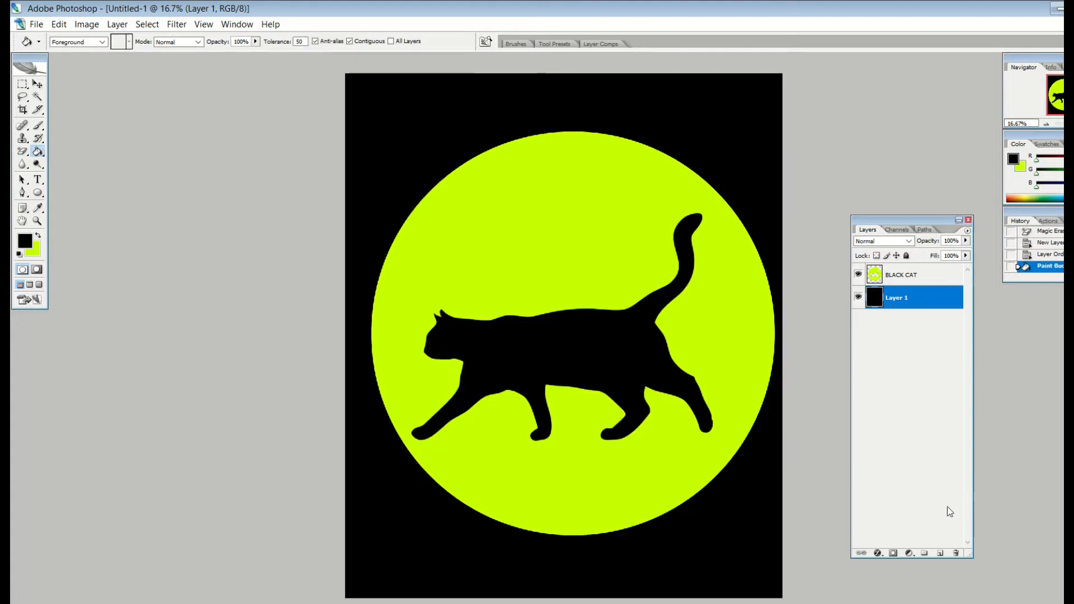
Add another layer above the black background and fill it with white.
left_click(943, 554)
key("x")
left_click(368, 210)
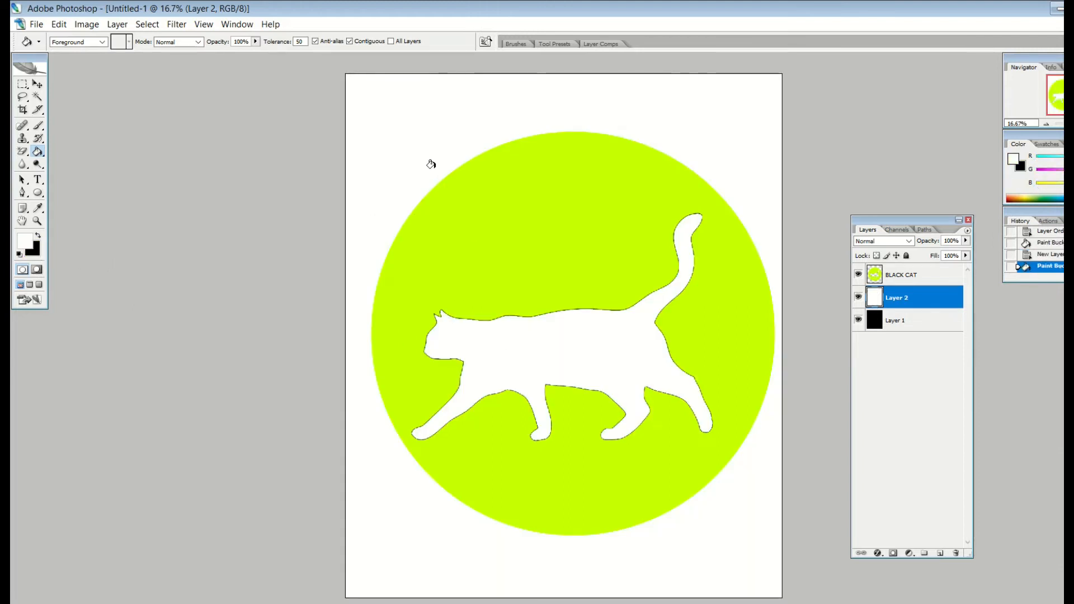
Toggle the white layer's visibility to compare the cat cutout on black and white backgrounds.
left_click(901, 278)
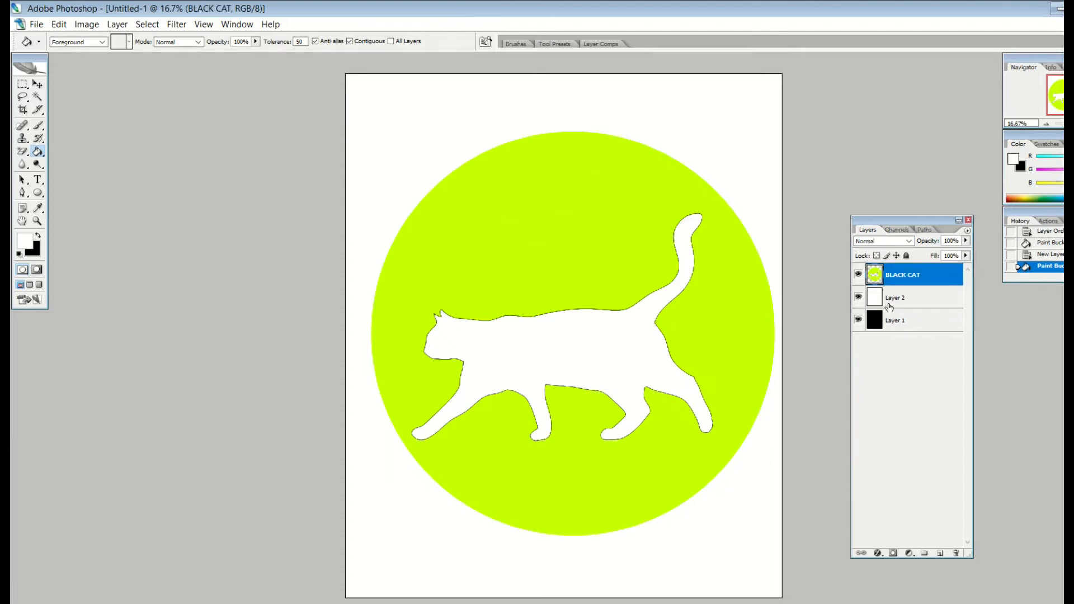
left_click(857, 302)
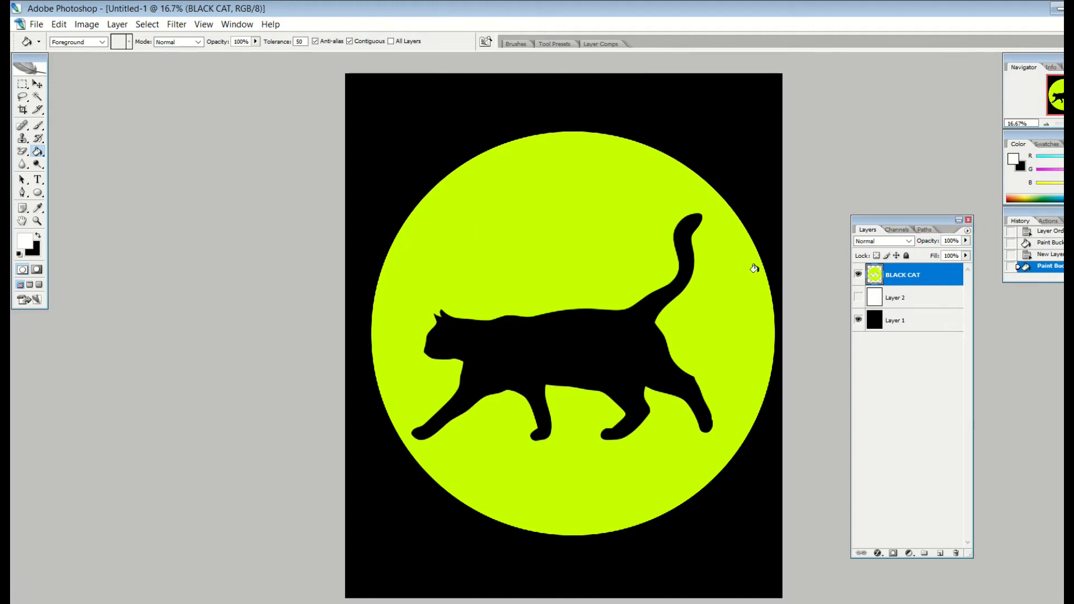
left_click(857, 302)
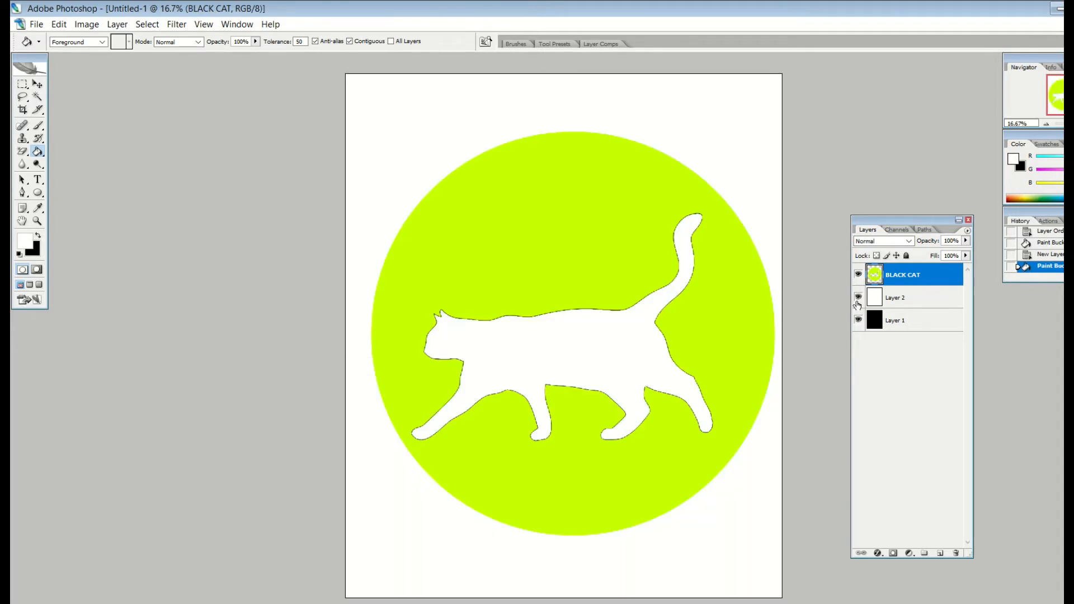
Add a magenta-filled layer directly above the black layer and hide the white layer.
left_click(906, 320)
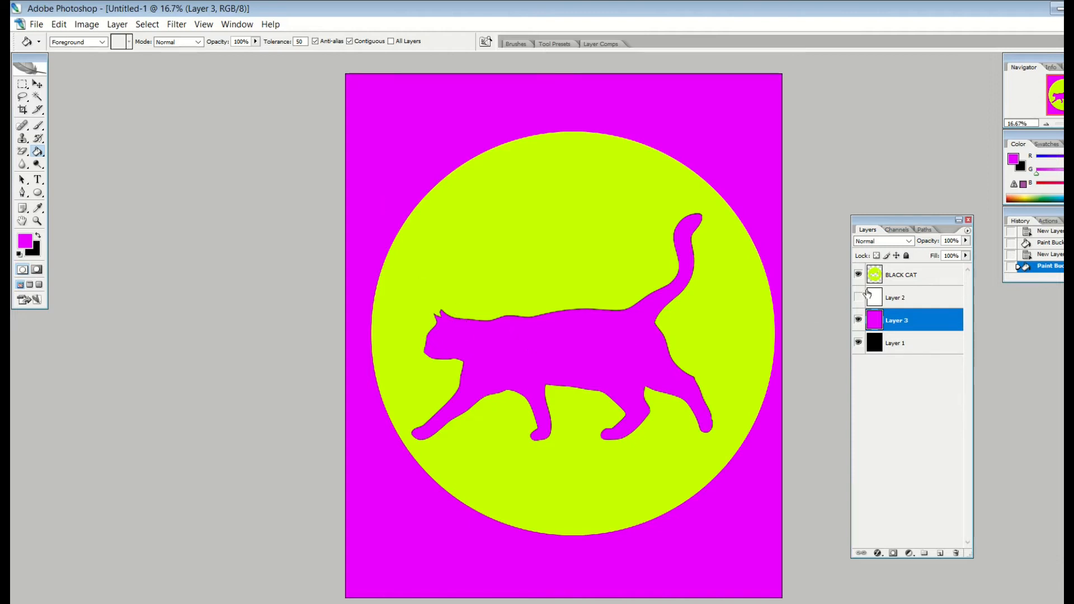
Place the WOOD FAT texture above the BLACK CAT layer and clip it to the circular cat cutout.
left_click(912, 281)
left_click(940, 553)
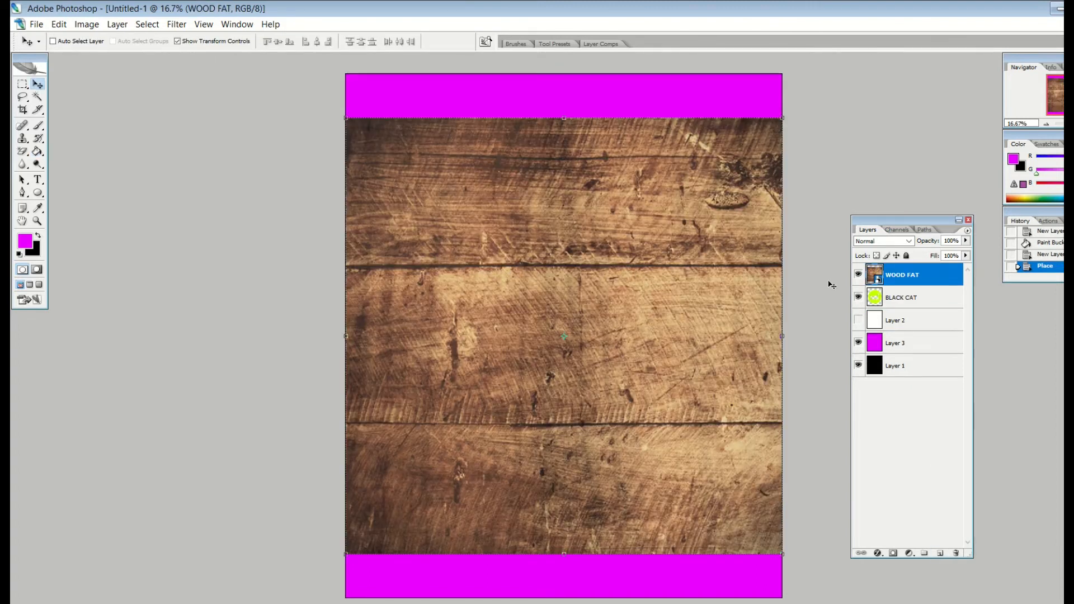
left_click(900, 300, "shift")
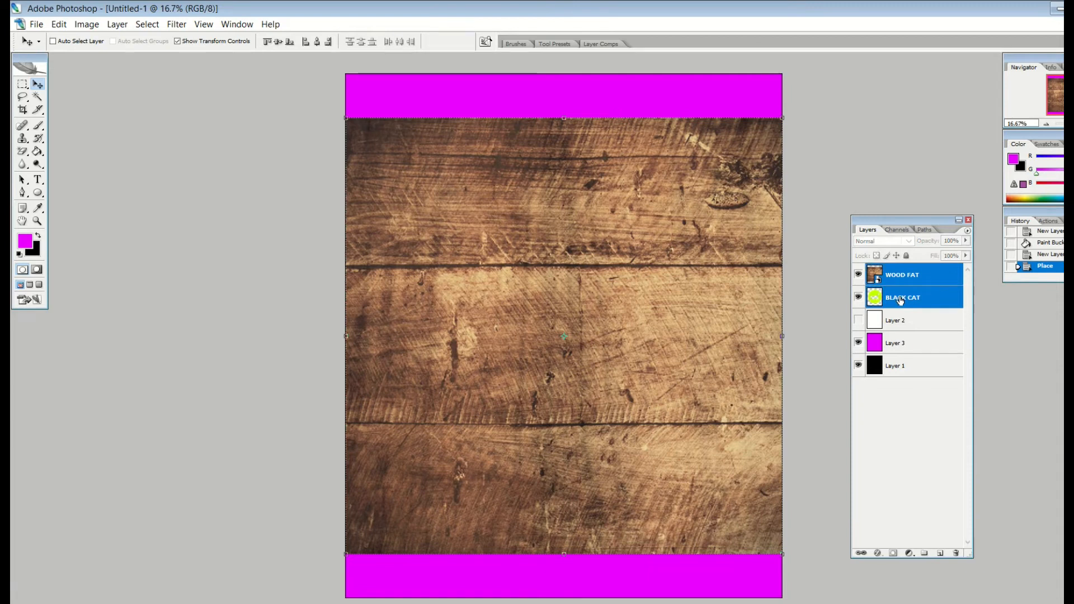
left_click(900, 286, "alt")
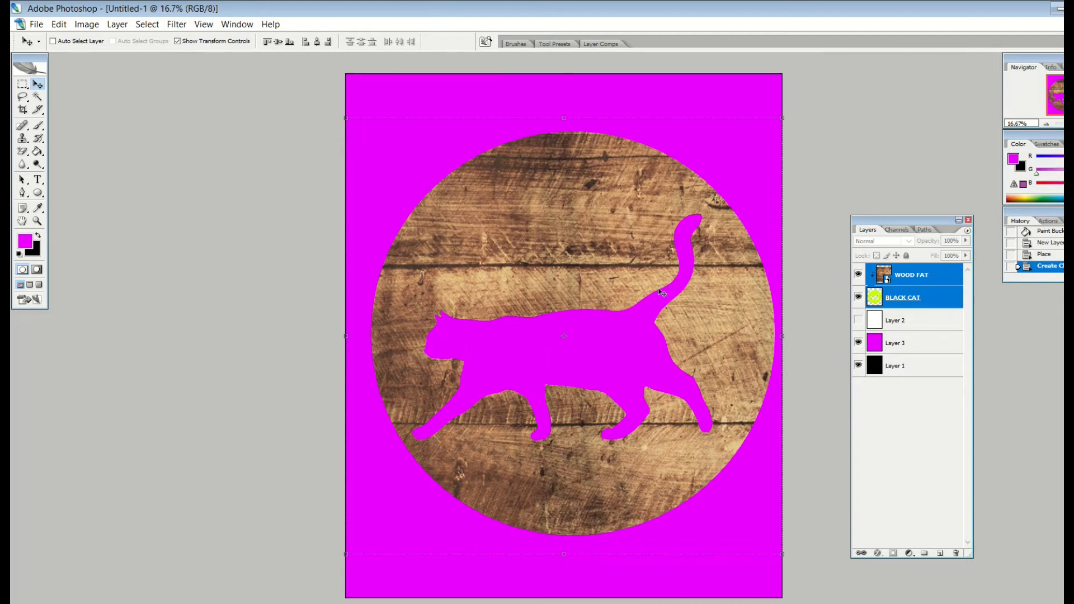
Hide the magenta layer and toggle the white layer to preview the wooden cat cutout on other backgrounds.
left_click(859, 342)
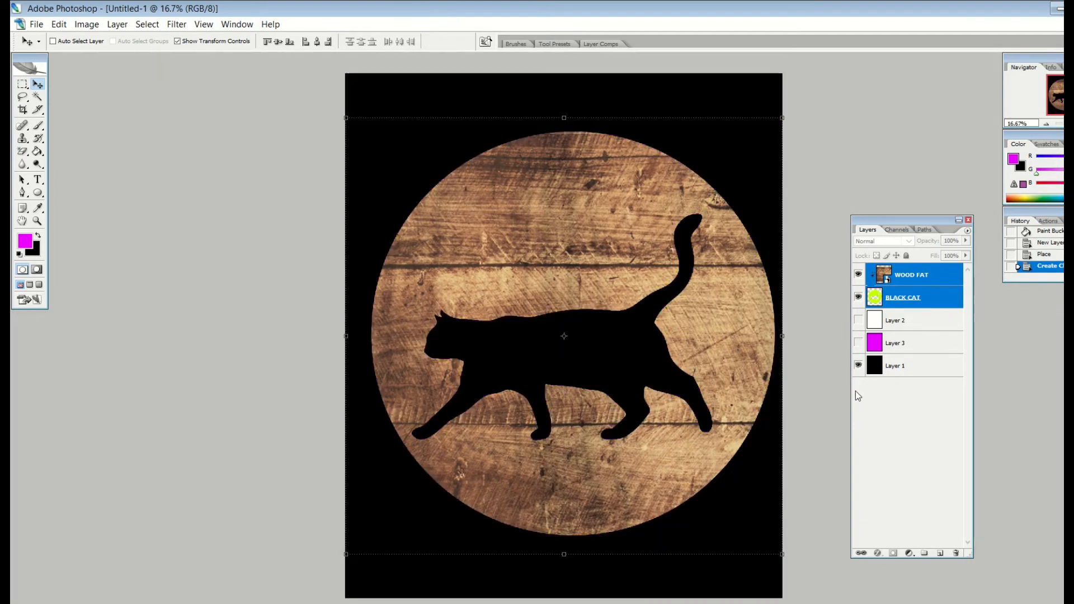
left_click(859, 320)
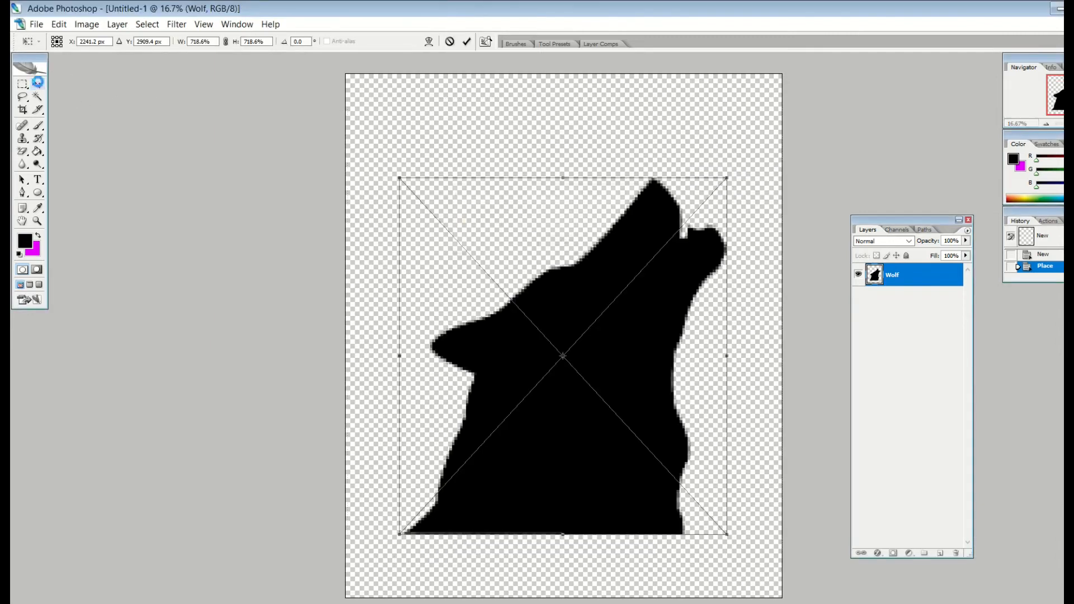
Commit the placed Wolf image in the new document and move the wolf slightly up.
left_click(510, 247)
left_click_drag(560, 311, 558, 297)
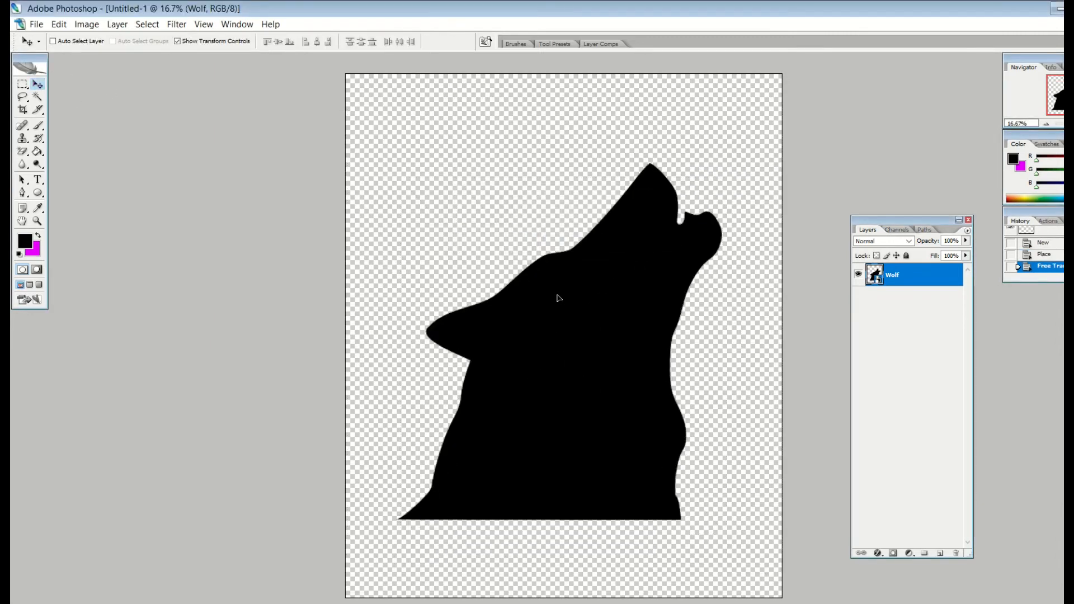
Place the striped sunset image 47 and move it down over the wolf.
left_click(36, 24)
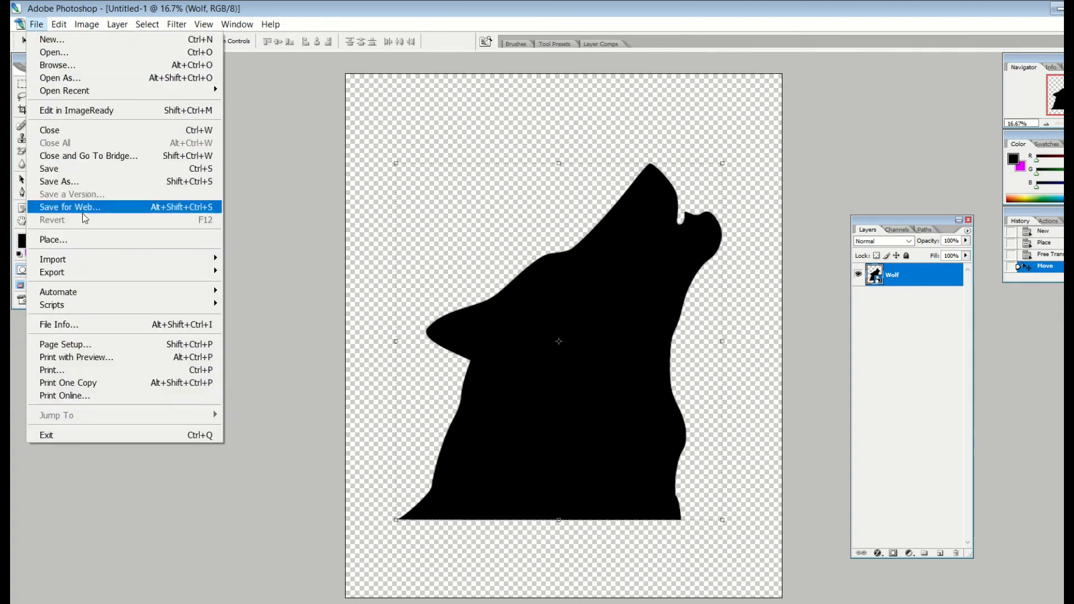
left_click(85, 240)
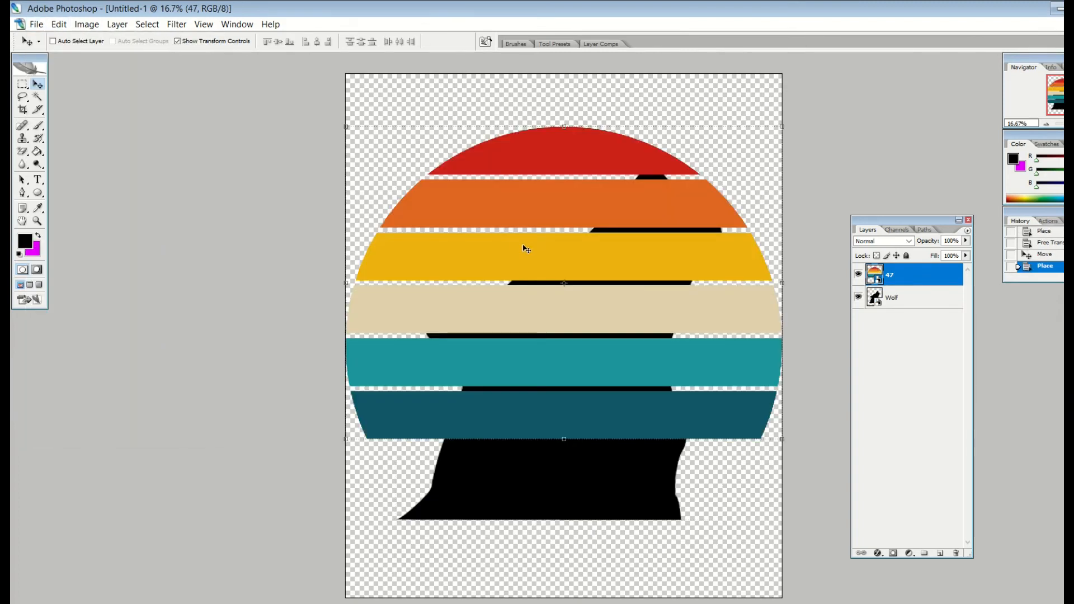
left_click_drag(526, 249, 526, 286)
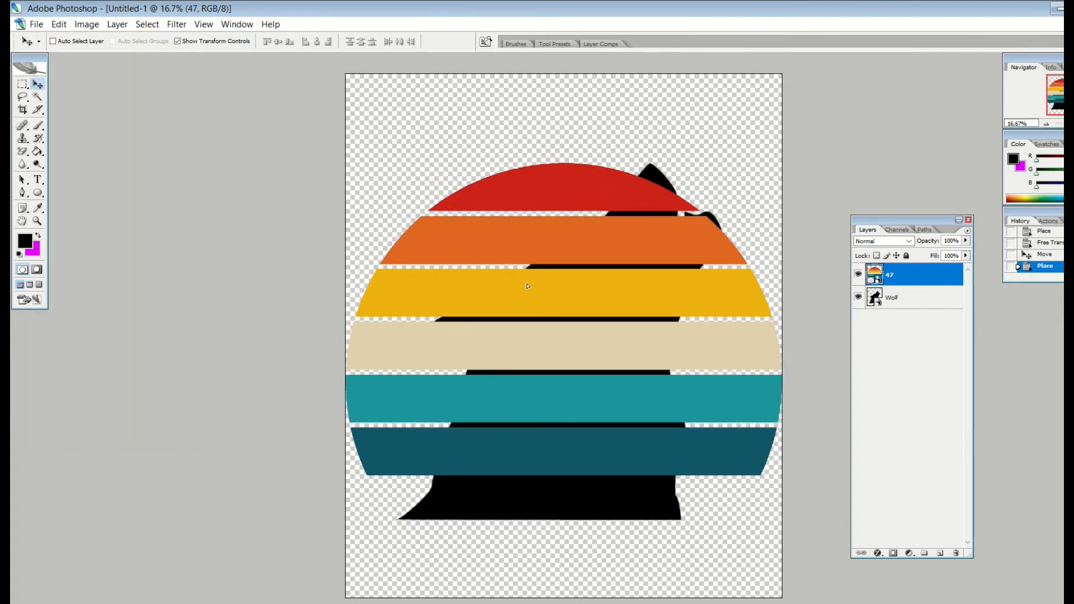
Scale the wolf to about 603%, bring its layer above the sunset and position it over the stripes.
left_click(908, 307)
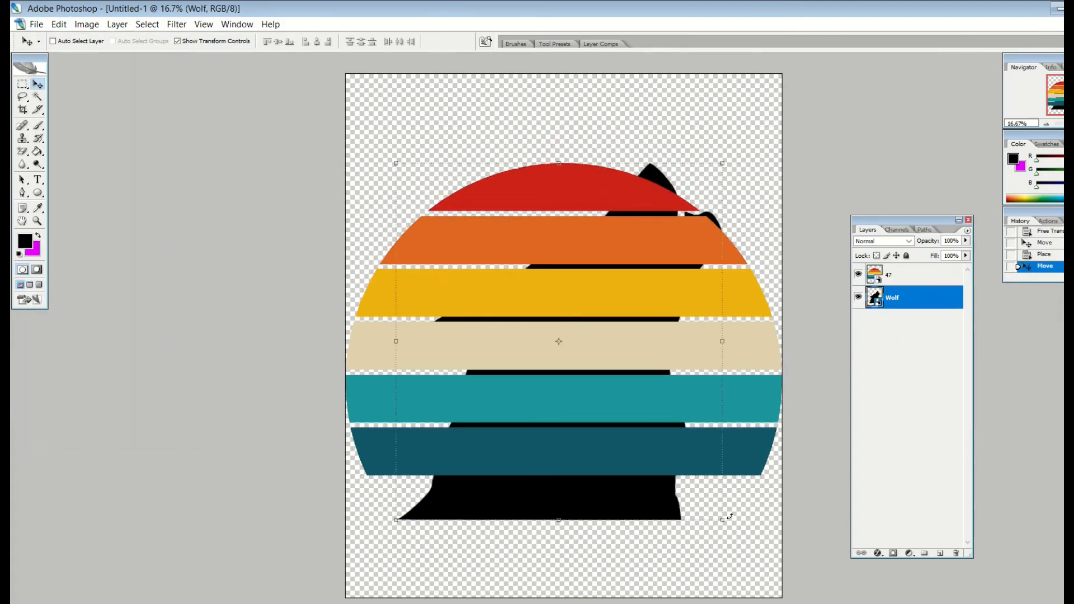
left_click_drag(728, 516, 669, 461)
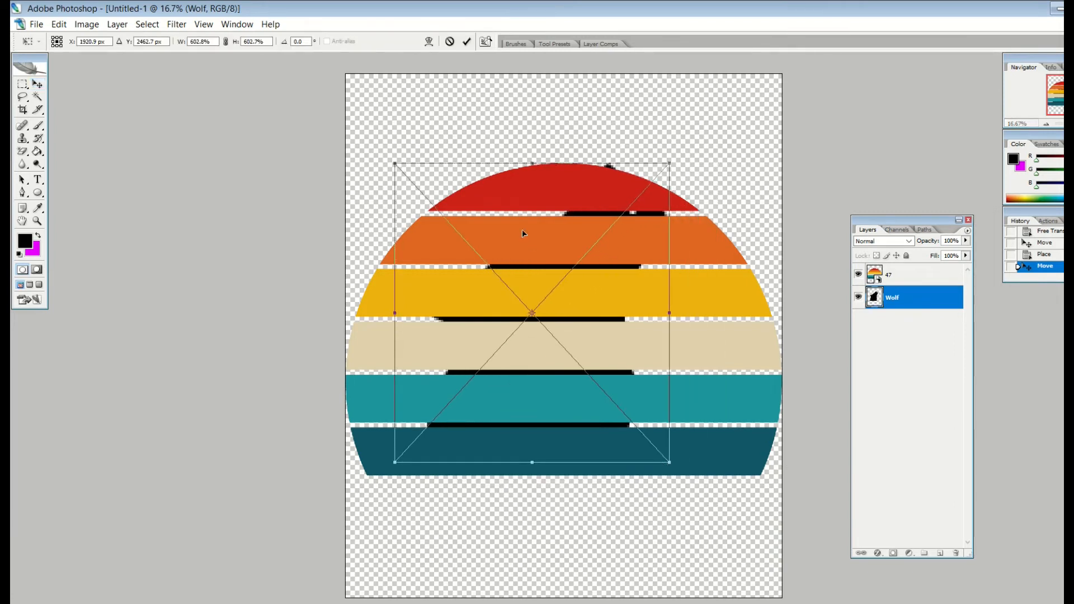
left_click_drag(523, 234, 537, 258)
left_click_drag(907, 270, 906, 263)
left_click_drag(583, 328, 599, 324)
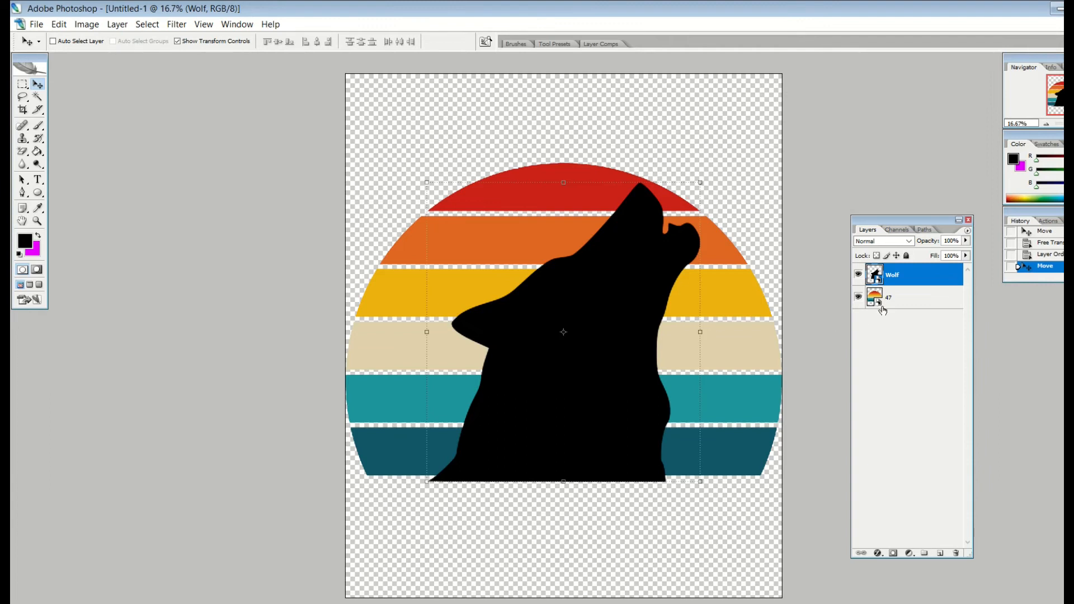
Clip the Wolf layer to the striped sunset and merge the two layers.
left_click(899, 302, "shift")
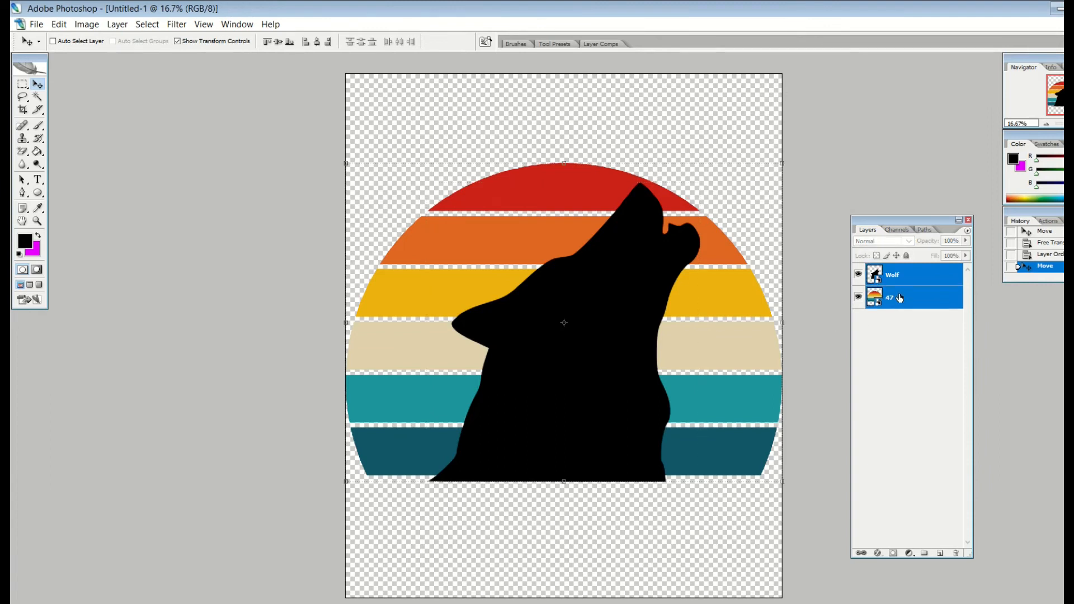
left_click(899, 297, "ctrl")
left_click(890, 302, "shift")
left_click(916, 283, "alt")
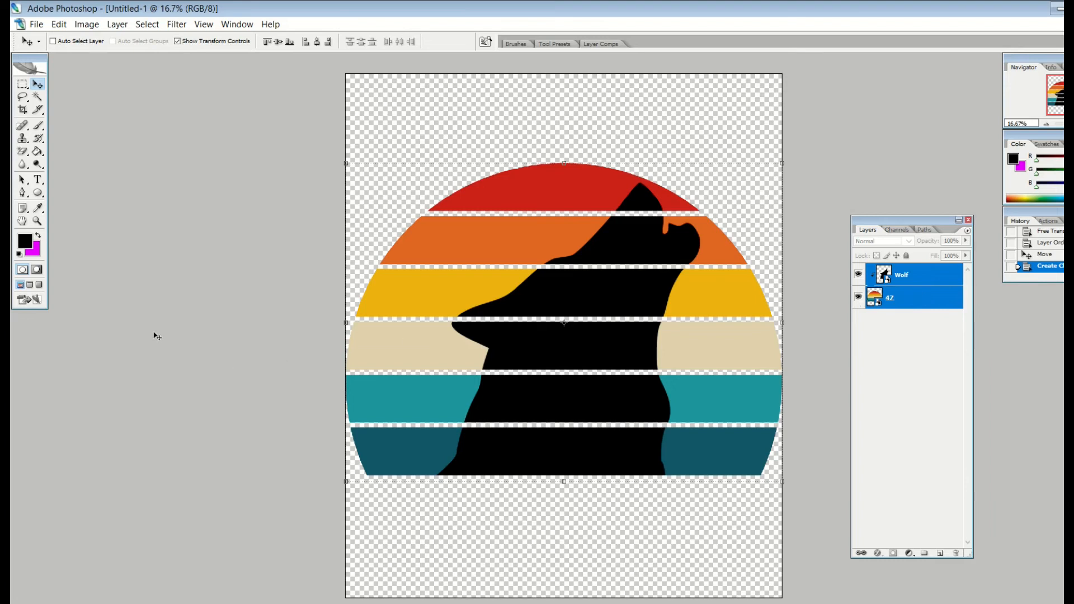
right_click(910, 300)
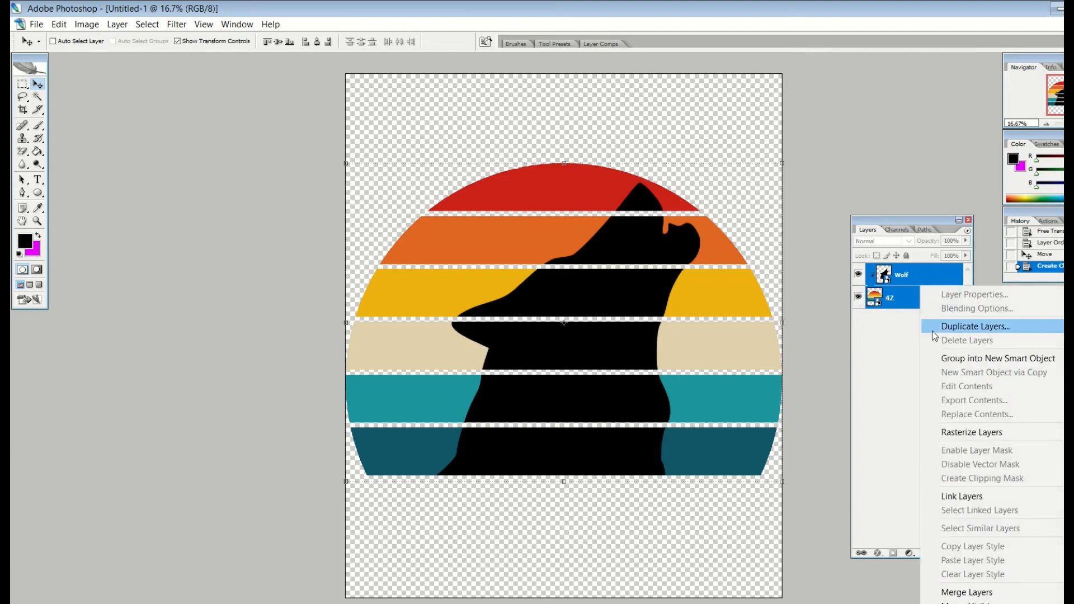
left_click(963, 592)
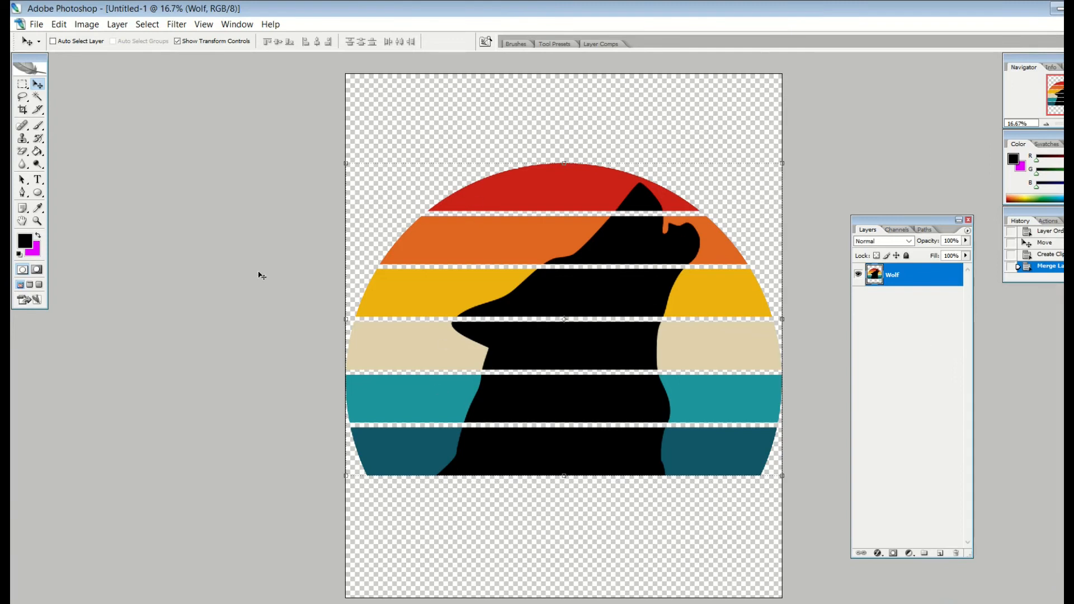
Erase the black wolf from all six sunset stripes with the Magic Eraser.
mouse_move(23, 151)
left_mouse_down()
mouse_move(52, 173)
mouse_move(84, 175)
left_mouse_up()
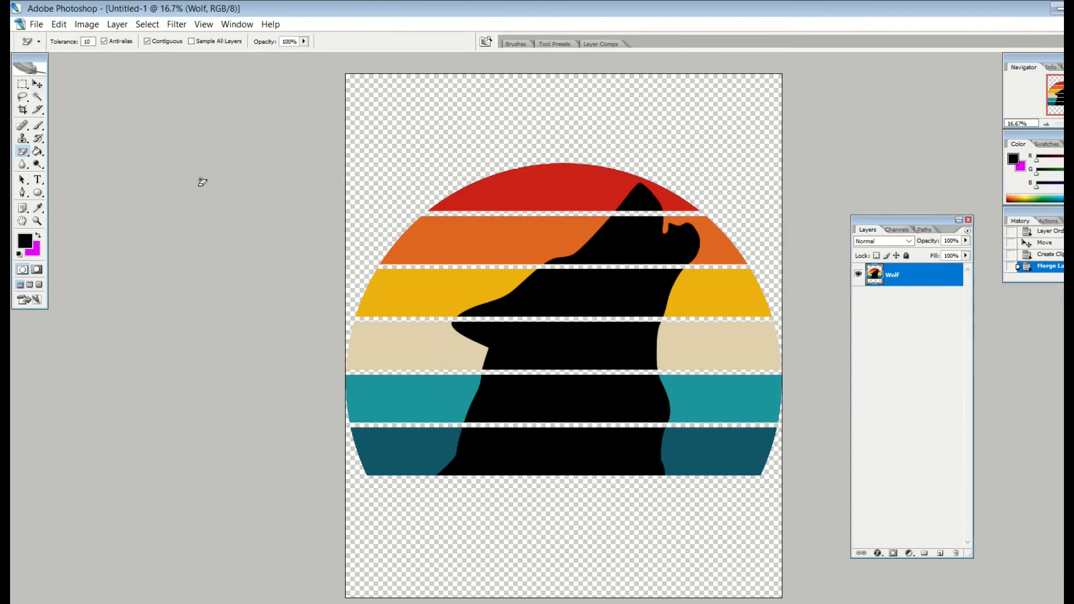
left_click(628, 199)
left_click(628, 246)
left_click(615, 289)
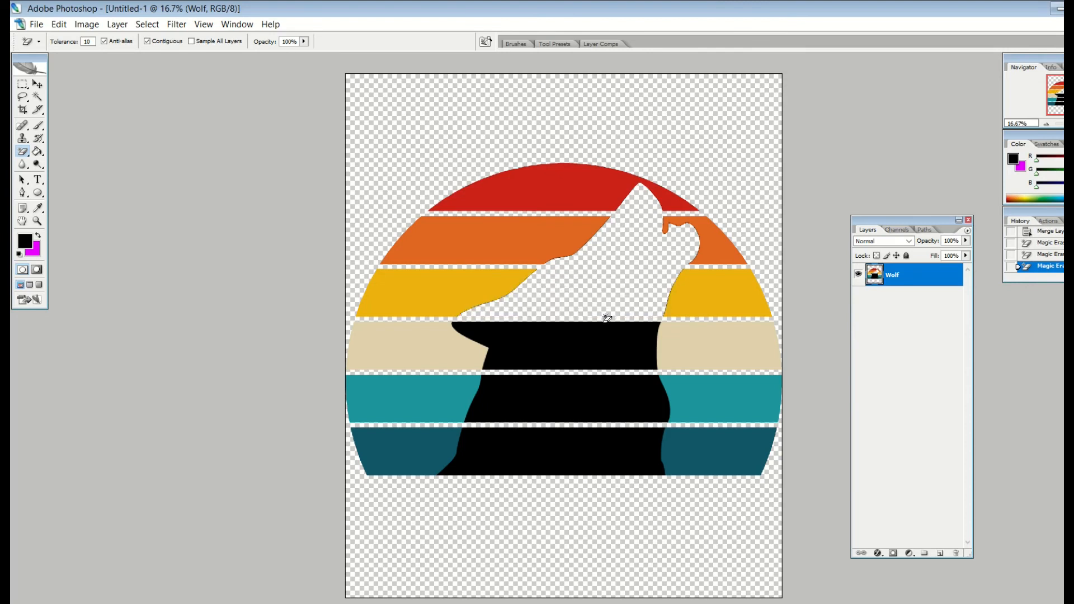
left_click(598, 343)
left_click(595, 387)
left_click(592, 439)
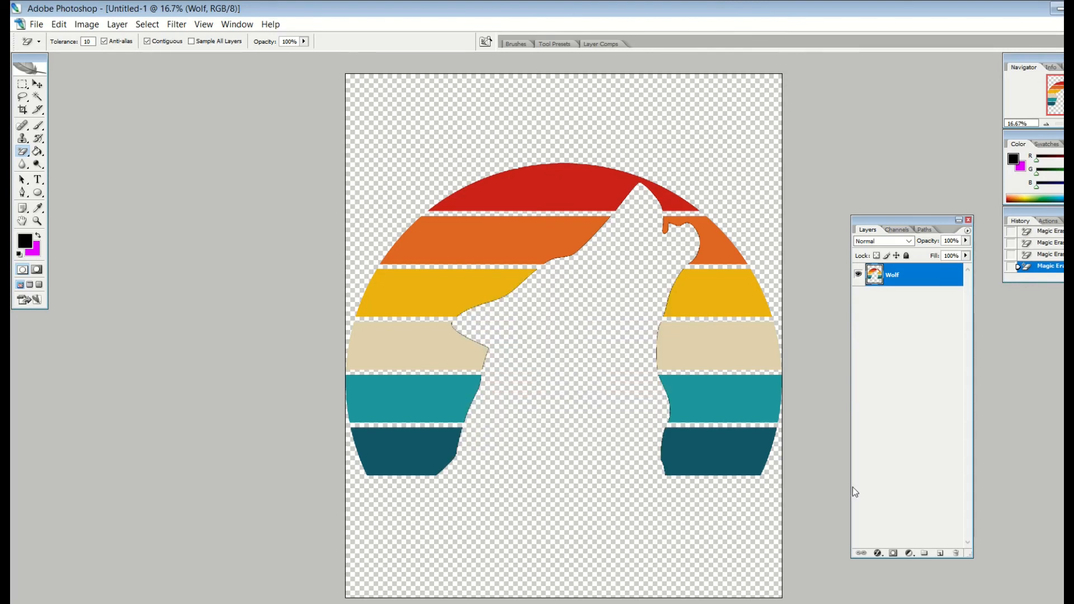
Add a black-filled layer beneath the striped wolf cutout and hide it.
left_click(940, 553)
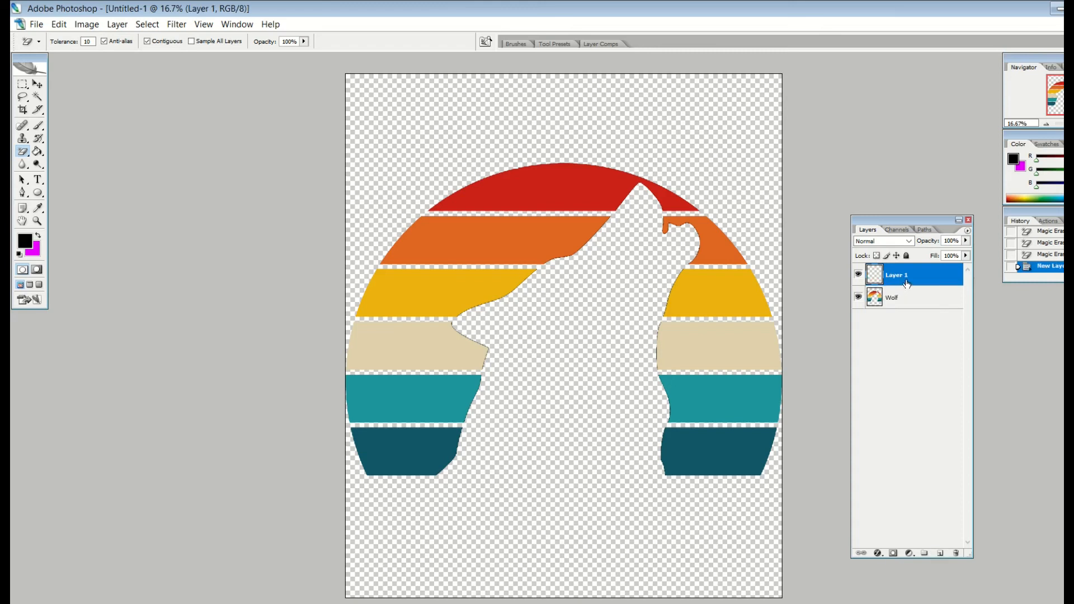
left_click_drag(907, 287, 903, 309)
left_click(38, 151)
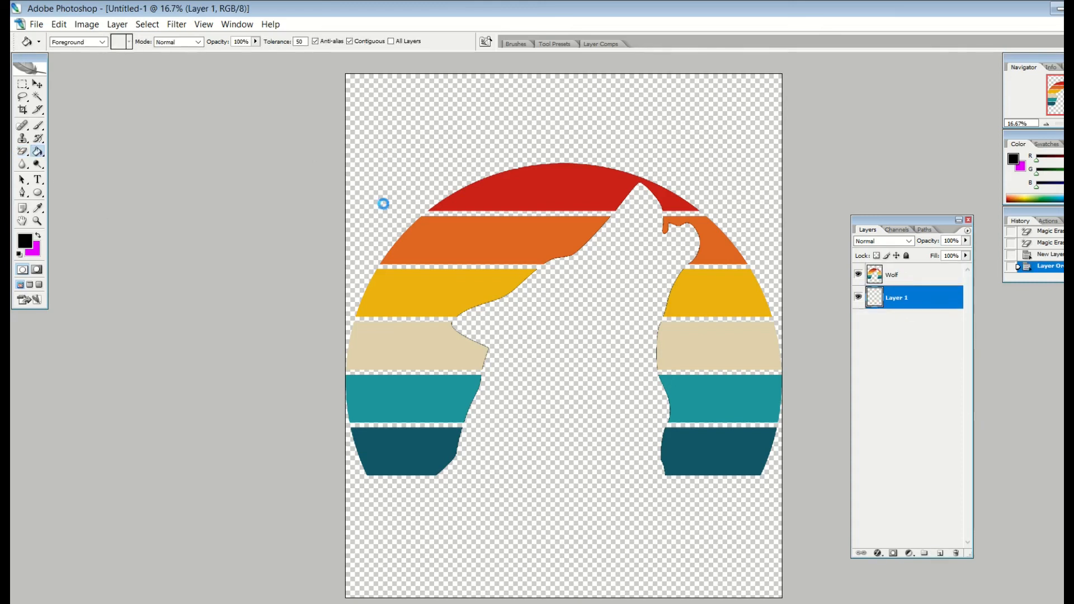
left_click(391, 155)
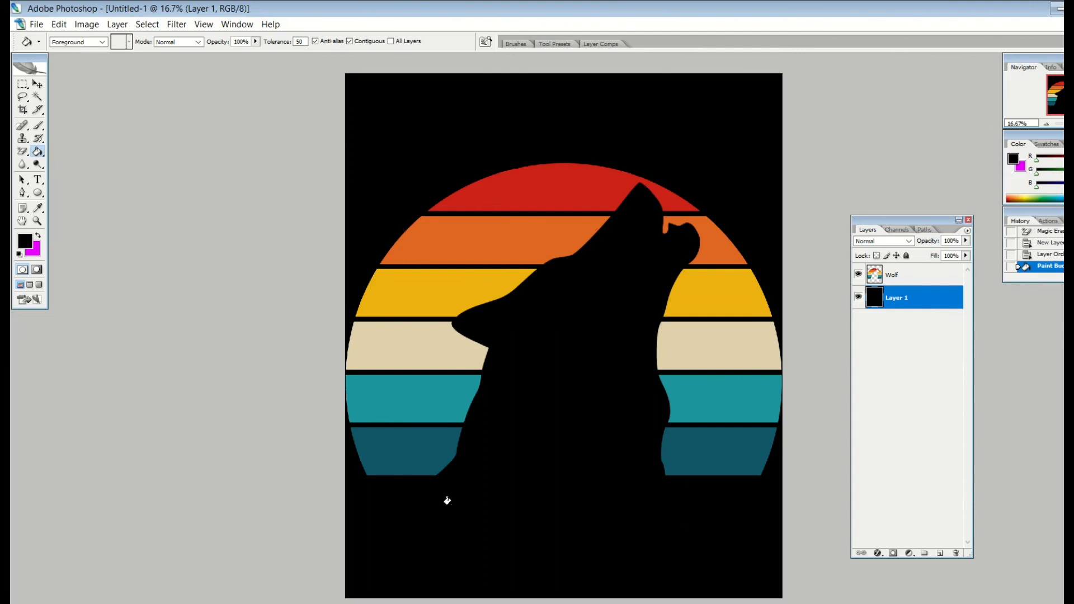
left_click(858, 297)
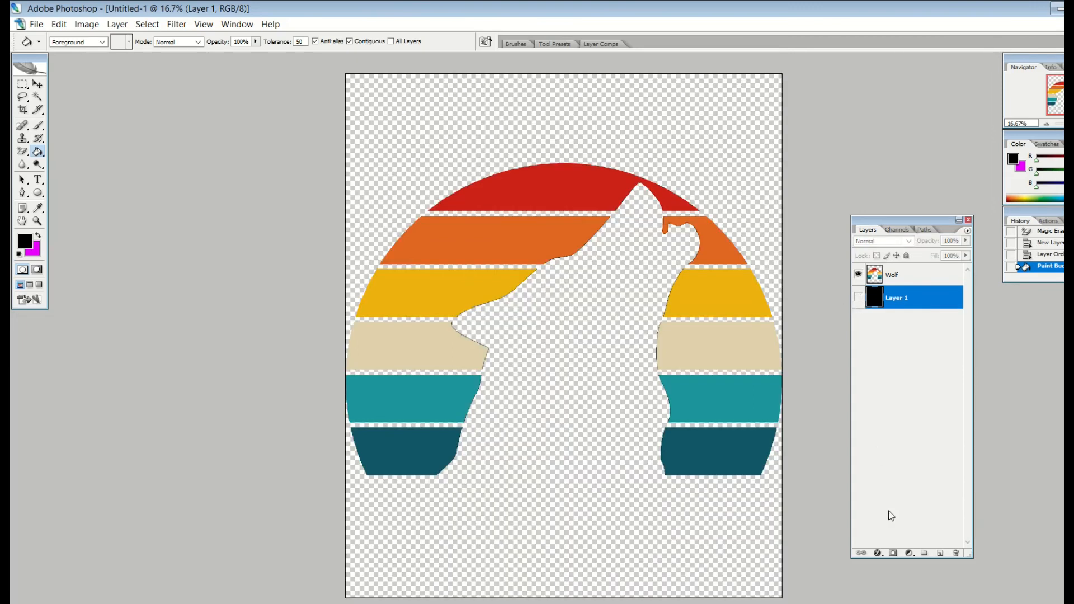